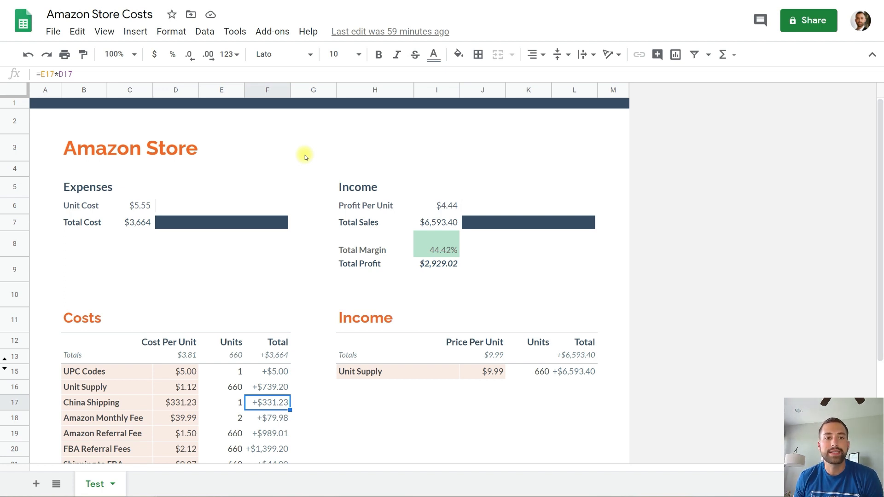
Review the Amazon Store cost sheet, examining the formulas for unit cost, profit per unit, total sales and total profit
{"action": "scroll", "coordinate": [306, 157], "scroll_direction": "down", "scroll_amount": 3}
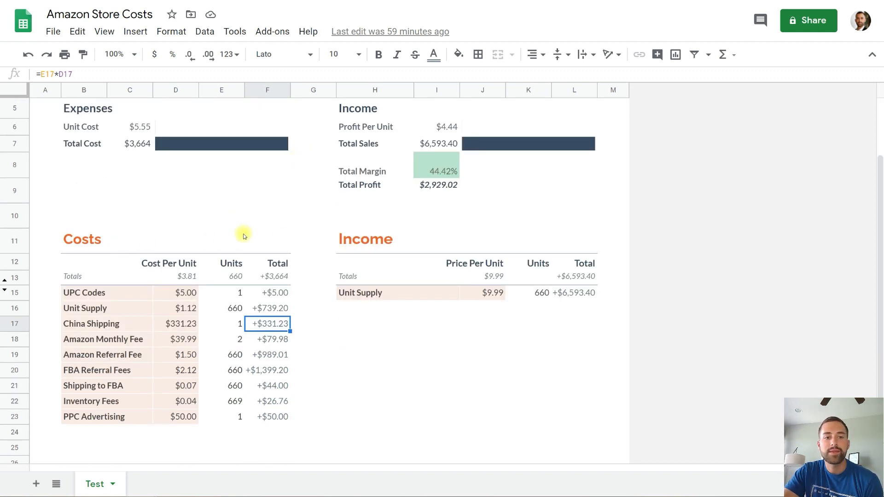
{"action": "left_click", "coordinate": [259, 225]}
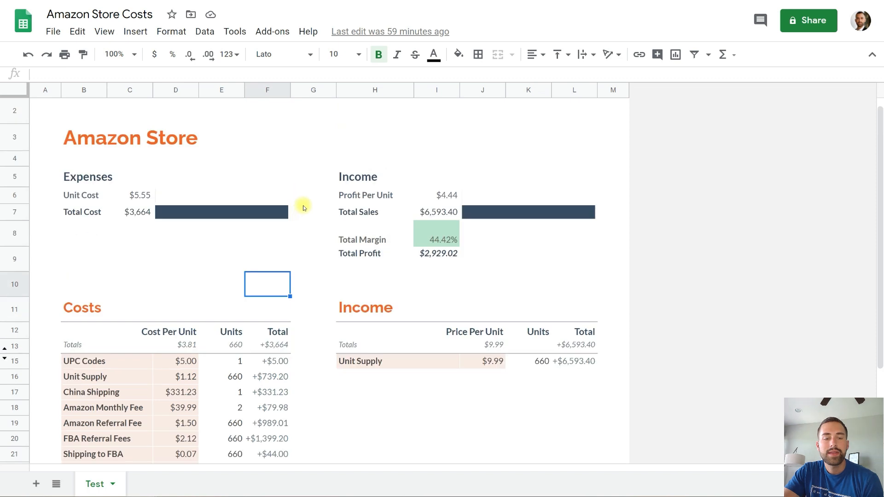
{"action": "left_click_drag", "start_coordinate": [372, 229], "coordinate": [487, 232]}
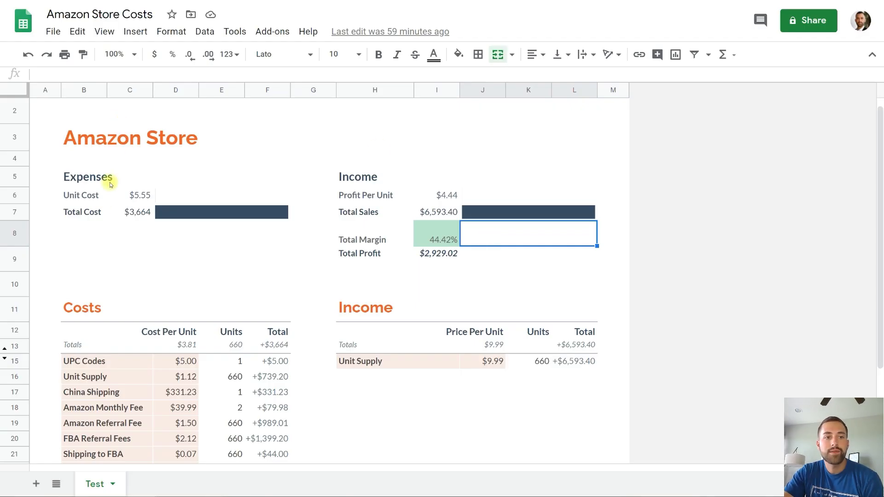
{"action": "left_click", "coordinate": [134, 195]}
{"action": "scroll", "coordinate": [230, 258], "scroll_direction": "down", "scroll_amount": 3}
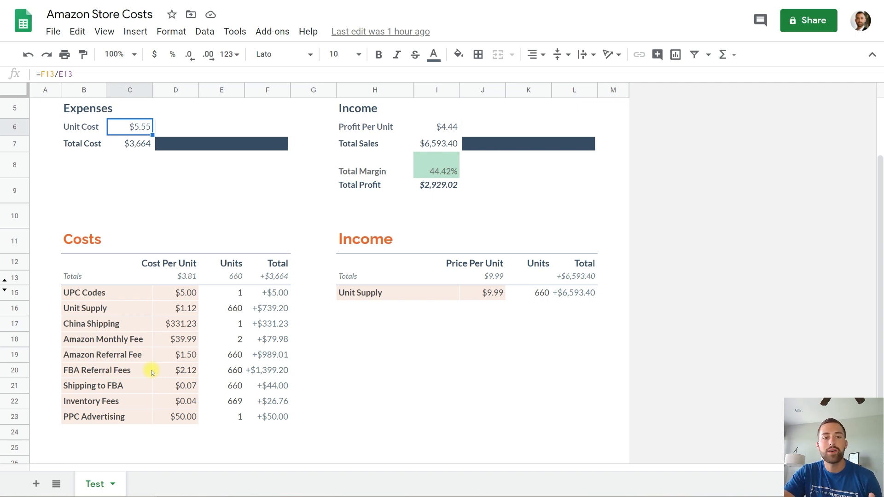
{"action": "scroll", "coordinate": [165, 384], "scroll_direction": "up", "scroll_amount": 2}
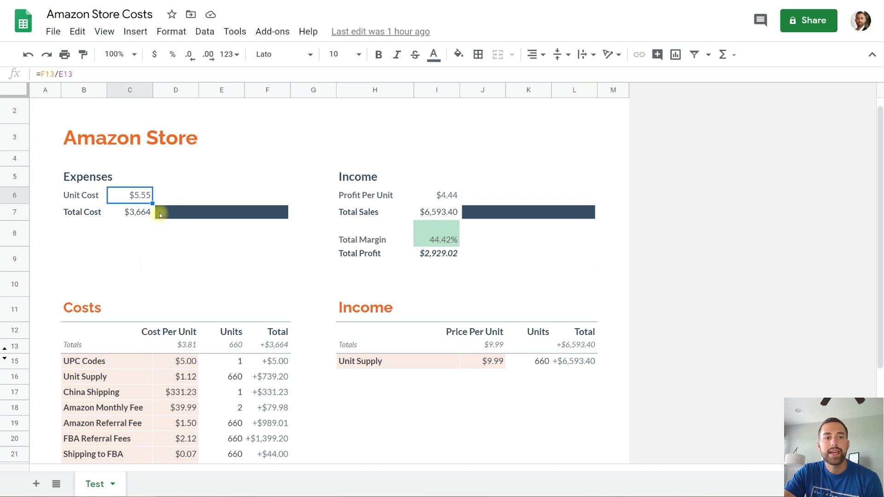
{"action": "left_click", "coordinate": [174, 193]}
{"action": "left_click", "coordinate": [145, 190]}
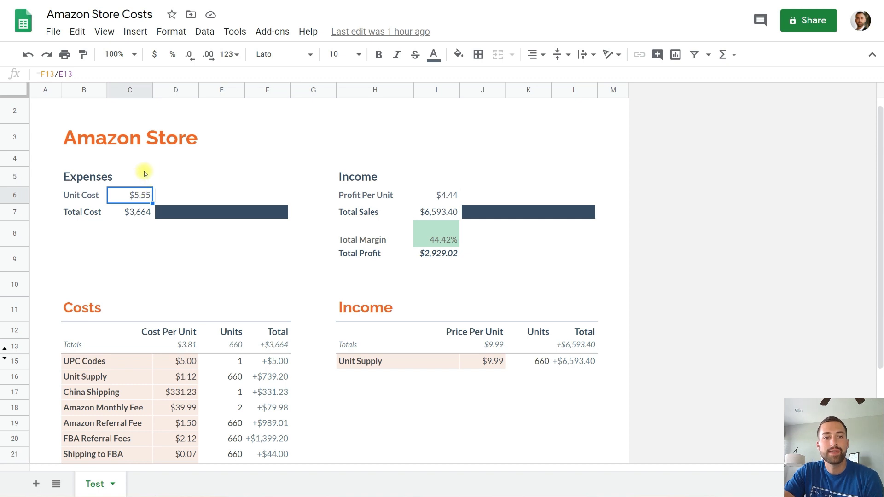
{"action": "left_click", "coordinate": [446, 194]}
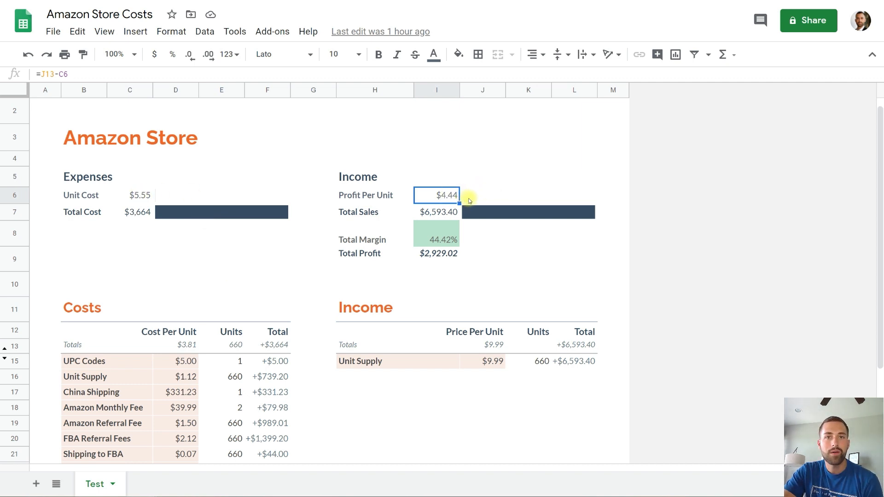
{"action": "left_click", "coordinate": [447, 218]}
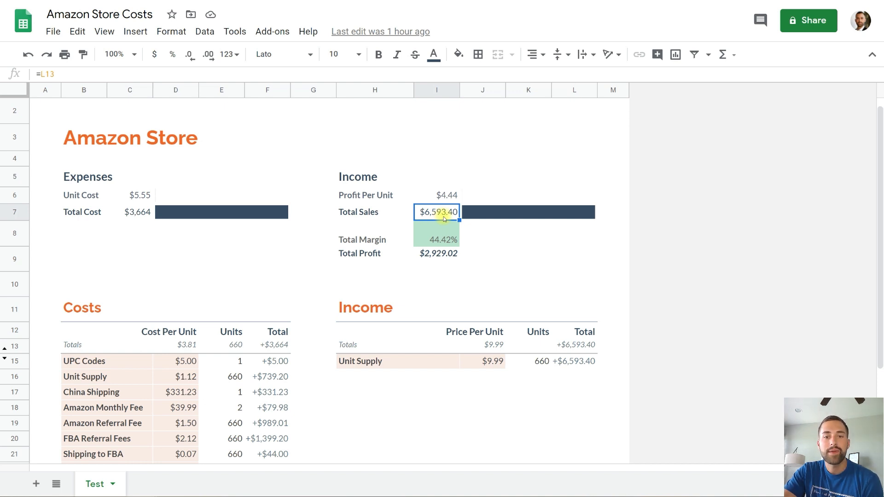
{"action": "left_click", "coordinate": [450, 261]}
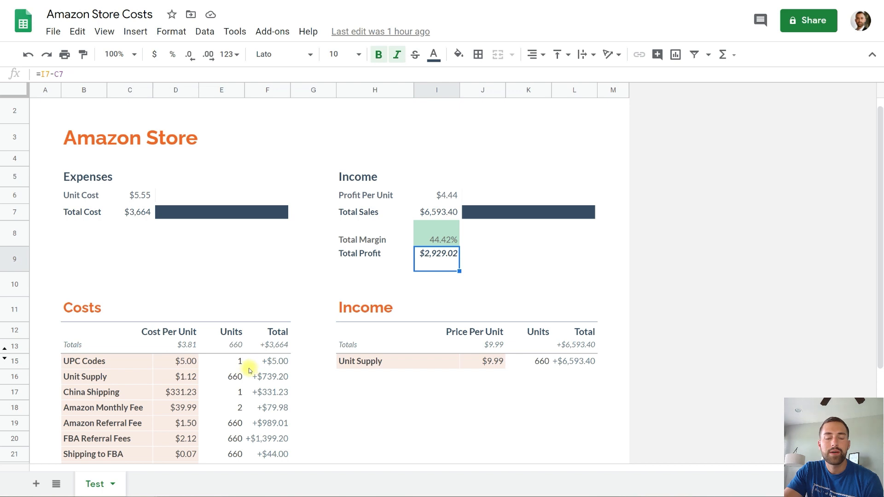
{"action": "left_click", "coordinate": [488, 268]}
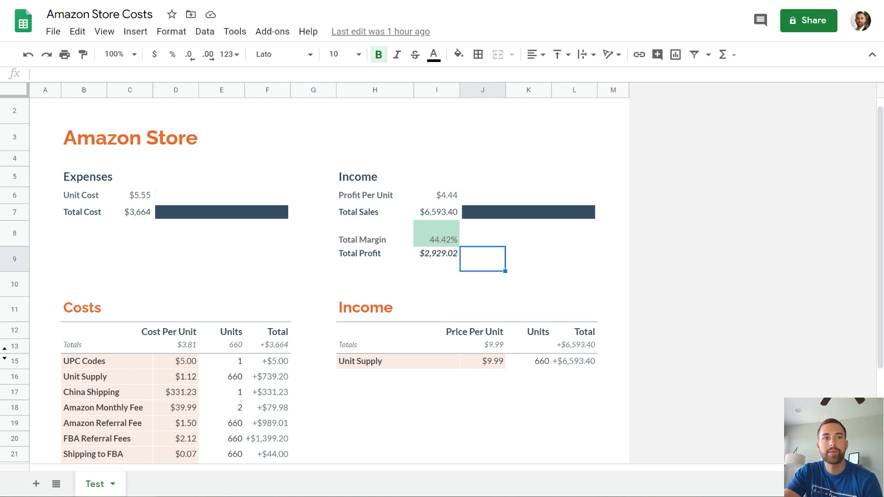
Switch to the Manage Inventory page in Amazon Seller Central and start adding a product
{"action": "left_click", "coordinate": [80, 0]}
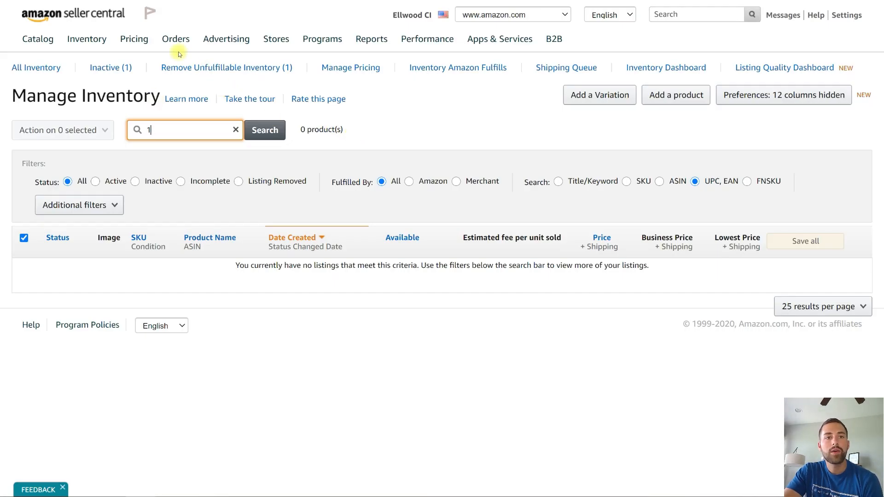
{"action": "mouse_move", "coordinate": [87, 40]}
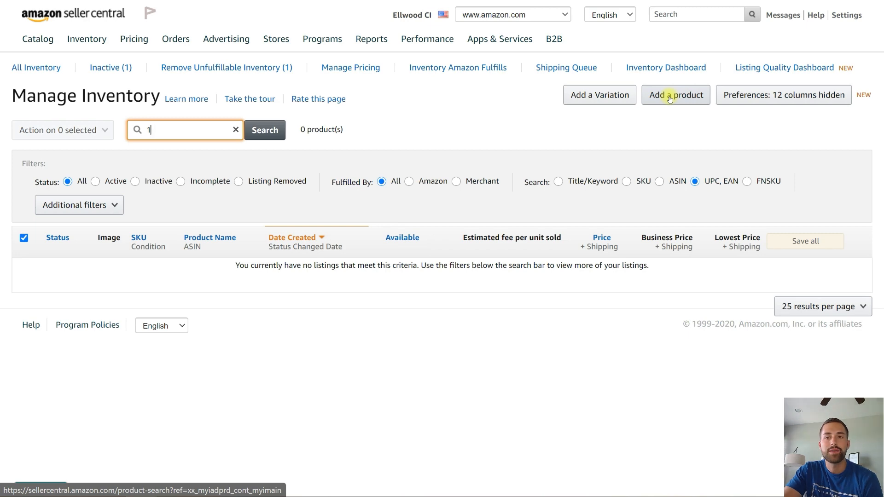
{"action": "left_click", "coordinate": [670, 97]}
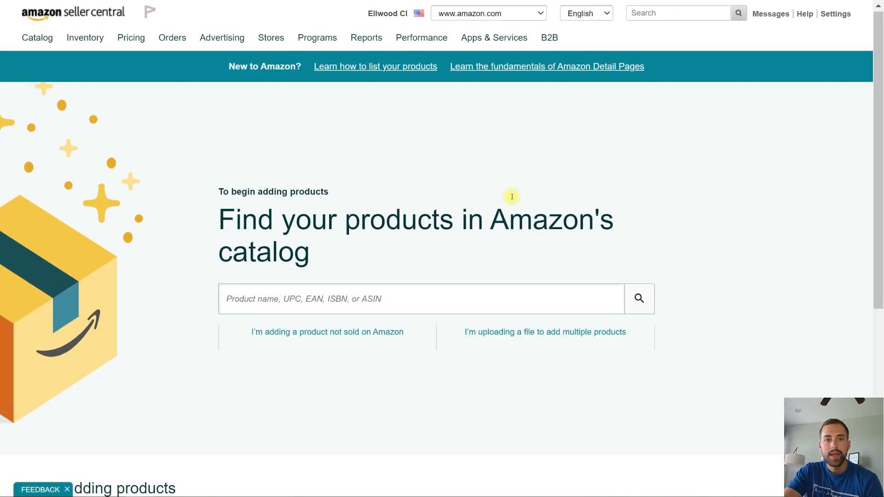
{"action": "scroll", "coordinate": [472, 179], "scroll_direction": "down", "scroll_amount": 2}
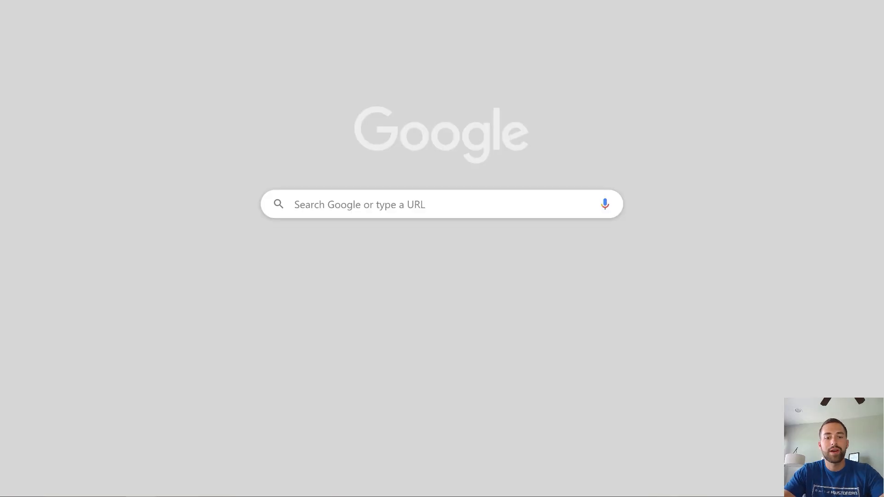
Search Google for gs1 barcodes, open the GS1 Barcodes standards result, and examine the barcode offers on the Barcodes Mania homepage
{"action": "type", "text": "1"}
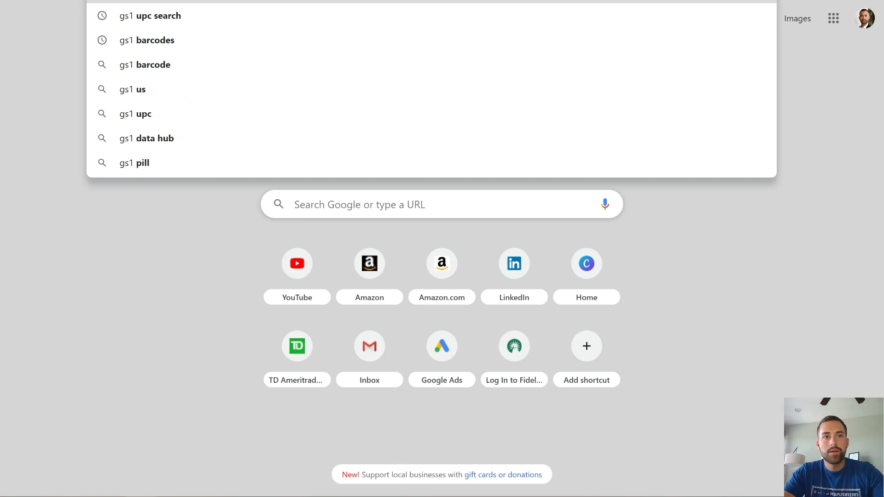
{"action": "type", "text": " n"}
{"action": "key", "text": "Return"}
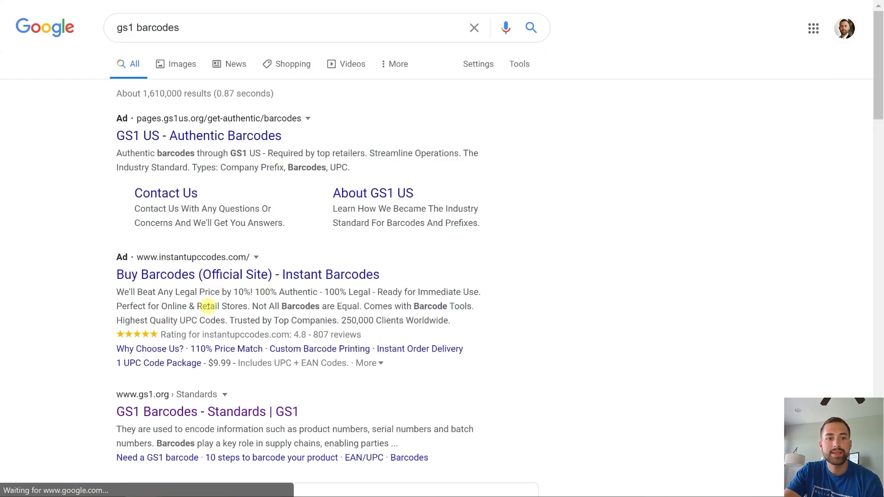
{"action": "left_click", "coordinate": [203, 409]}
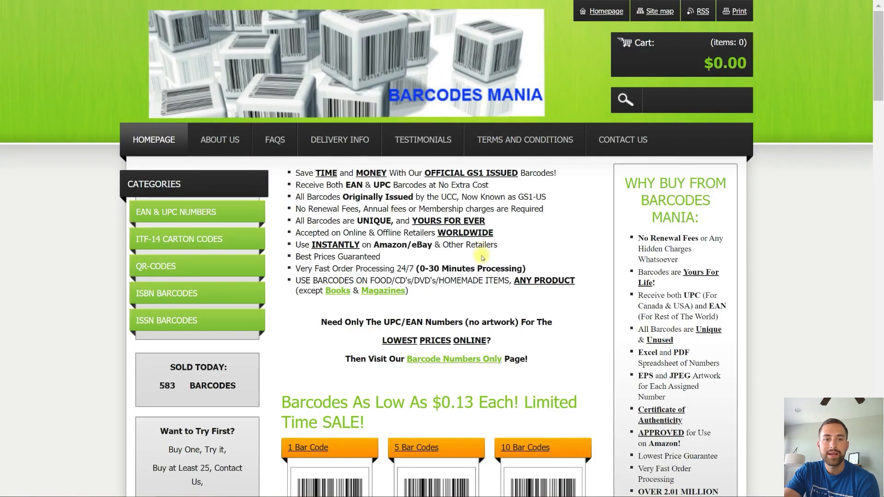
{"action": "scroll", "coordinate": [388, 291], "scroll_direction": "down", "scroll_amount": 4}
{"action": "scroll", "coordinate": [387, 291], "scroll_direction": "down", "scroll_amount": 3}
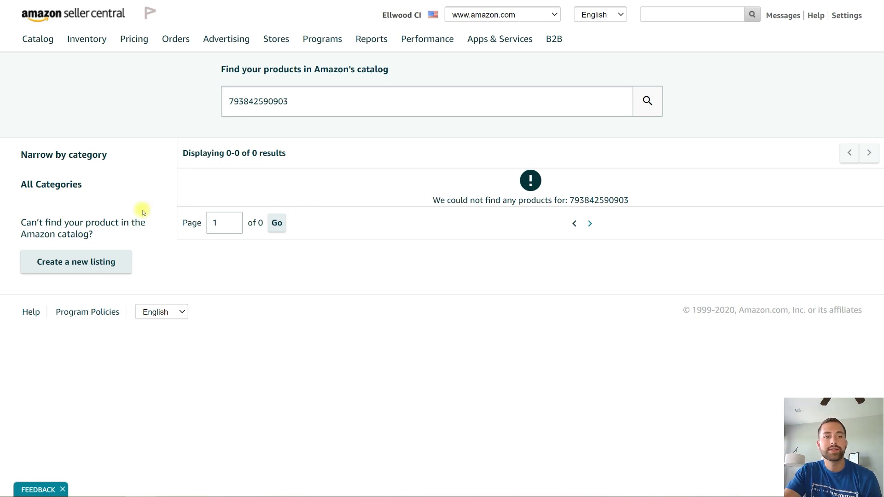
In Amazon Seller Central, create a new listing and assign it the Tongs category under Cooking Utensils by searching for cooking tongs
{"action": "left_click", "coordinate": [82, 268]}
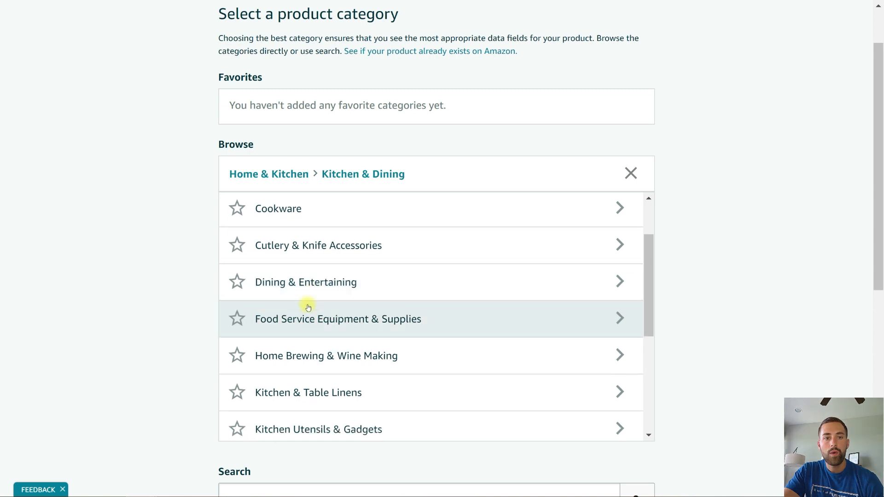
{"action": "scroll", "coordinate": [308, 305], "scroll_direction": "down", "scroll_amount": 1}
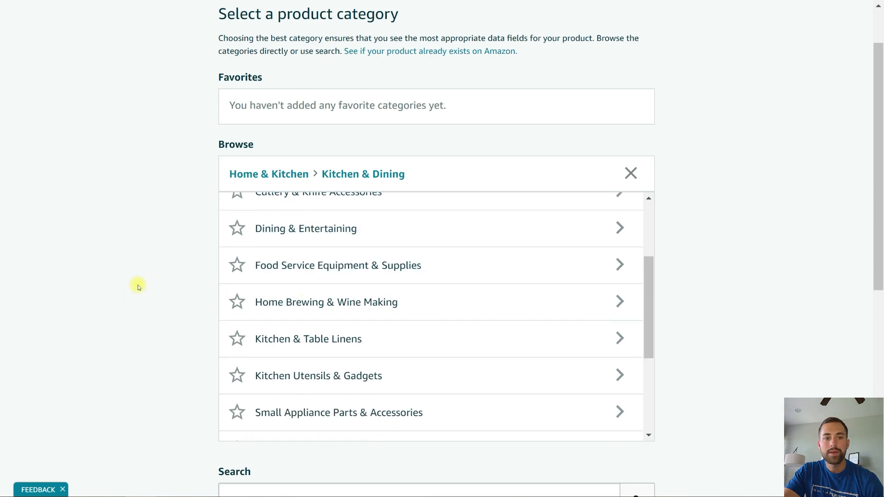
{"action": "scroll", "coordinate": [138, 286], "scroll_direction": "down", "scroll_amount": 1}
{"action": "scroll", "coordinate": [138, 286], "scroll_direction": "down", "scroll_amount": 1}
{"action": "scroll", "coordinate": [230, 242], "scroll_direction": "down", "scroll_amount": 3}
{"action": "left_click", "coordinate": [280, 240]}
{"action": "type", "text": "cooking tongs"}
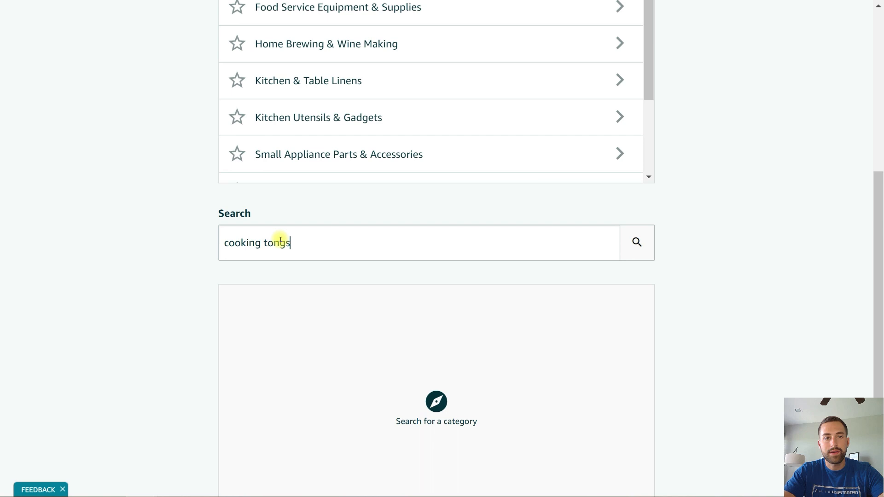
{"action": "key", "text": "Return"}
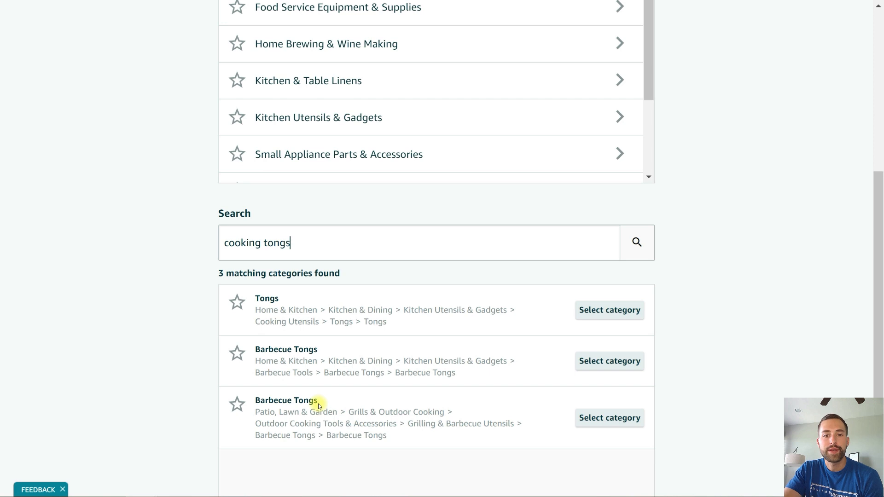
{"action": "left_click", "coordinate": [604, 316]}
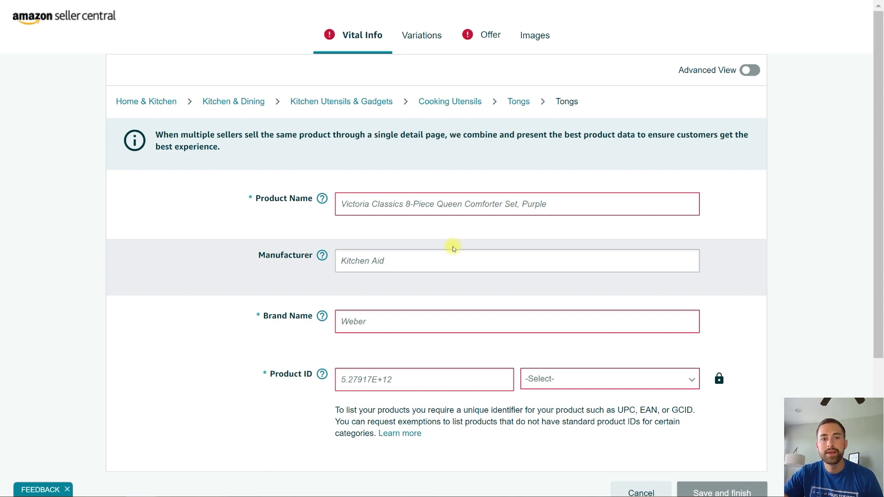
Enter Cooking Tongs Test as the product name and ECI as the brand name, leaving the manufacturer blank
{"action": "left_click", "coordinate": [407, 203]}
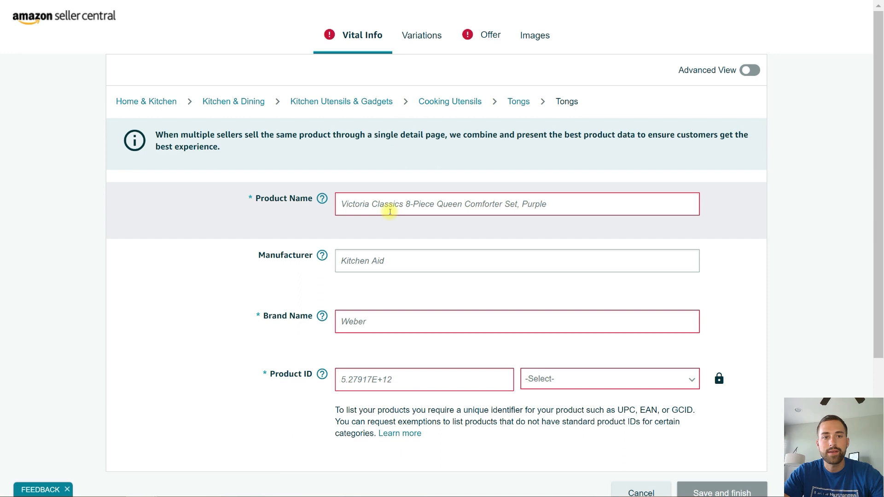
{"action": "type", "text": "Cooking Tongs Test"}
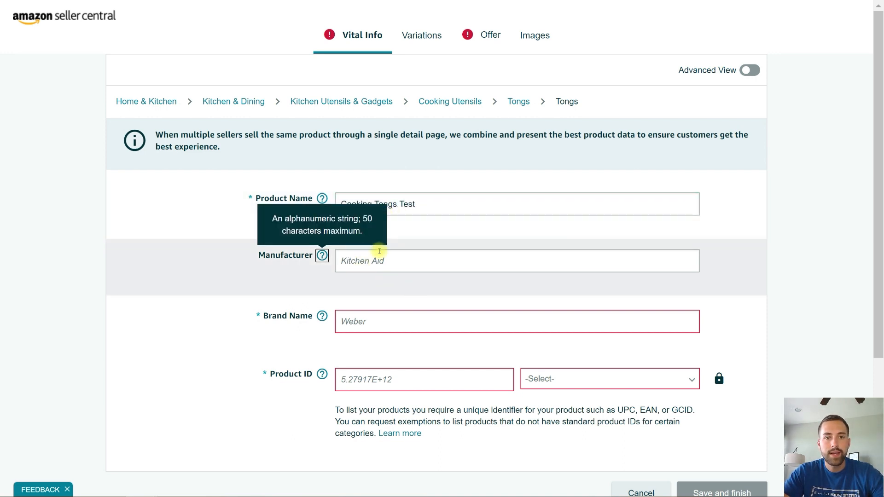
{"action": "left_click", "coordinate": [361, 254]}
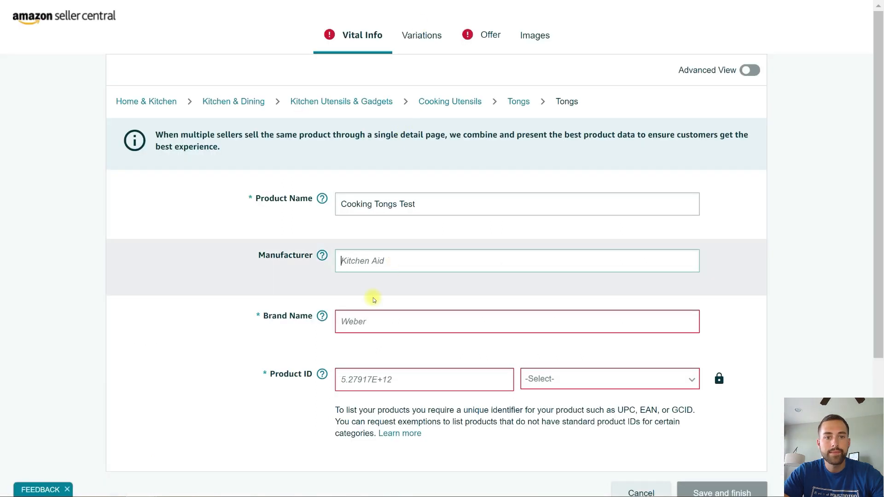
{"action": "left_click", "coordinate": [378, 325]}
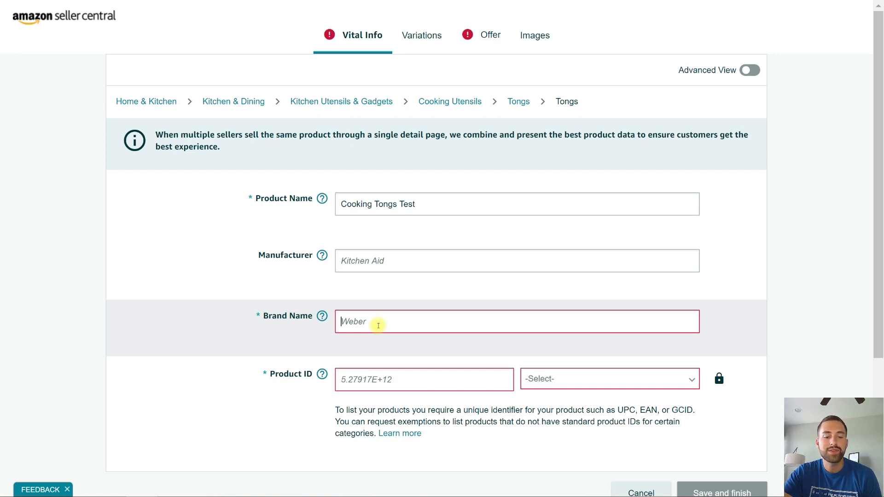
{"action": "type", "text": "ECL"}
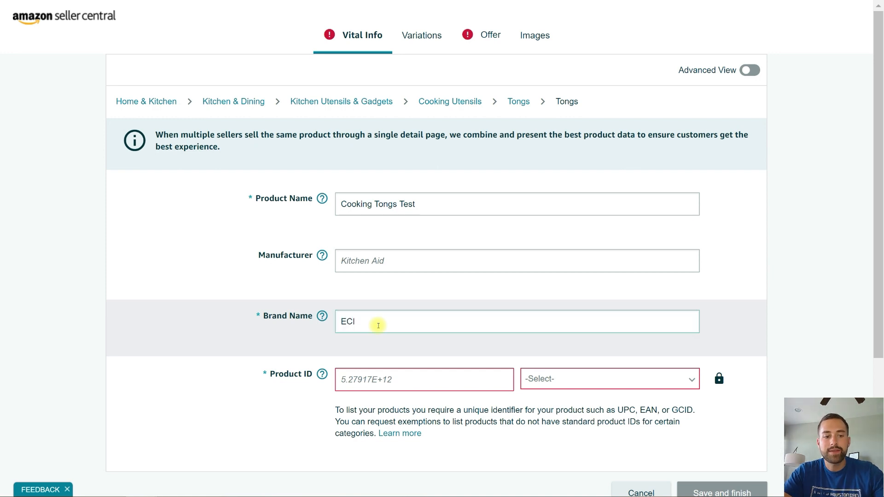
{"action": "key", "text": "Tab"}
{"action": "left_click", "coordinate": [426, 381]}
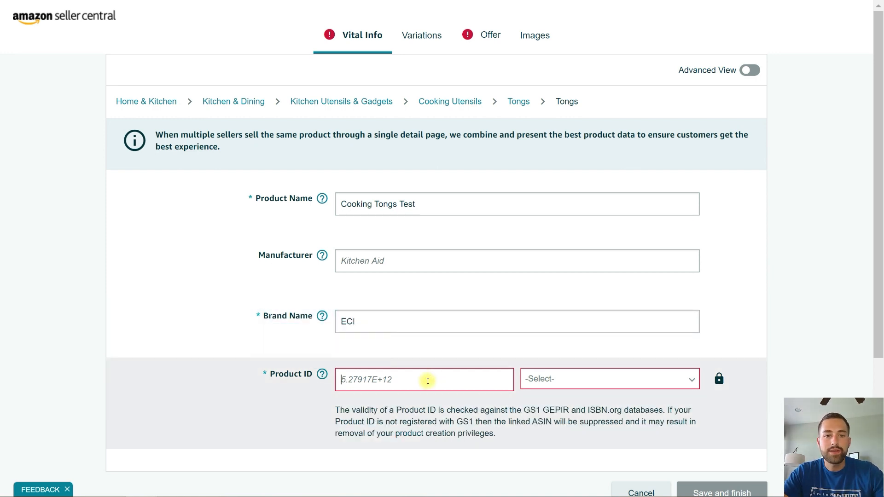
{"action": "scroll", "coordinate": [401, 369], "scroll_direction": "down", "scroll_amount": 2}
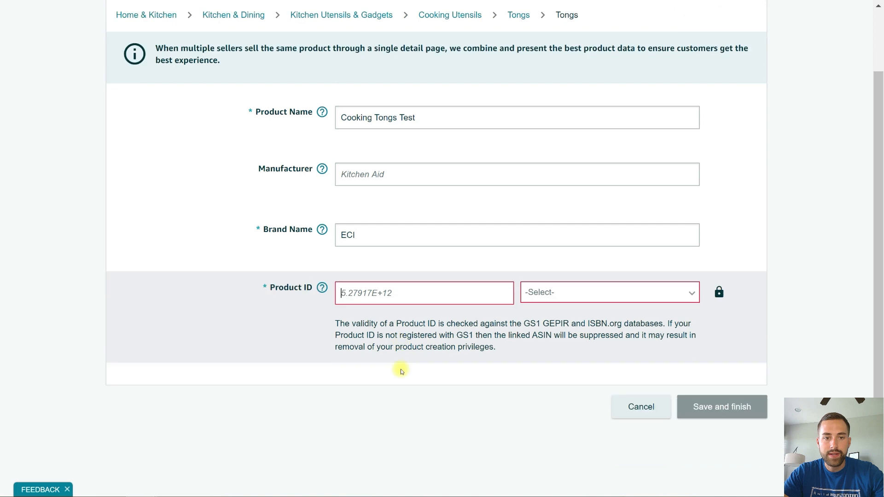
{"action": "left_click", "coordinate": [568, 286]}
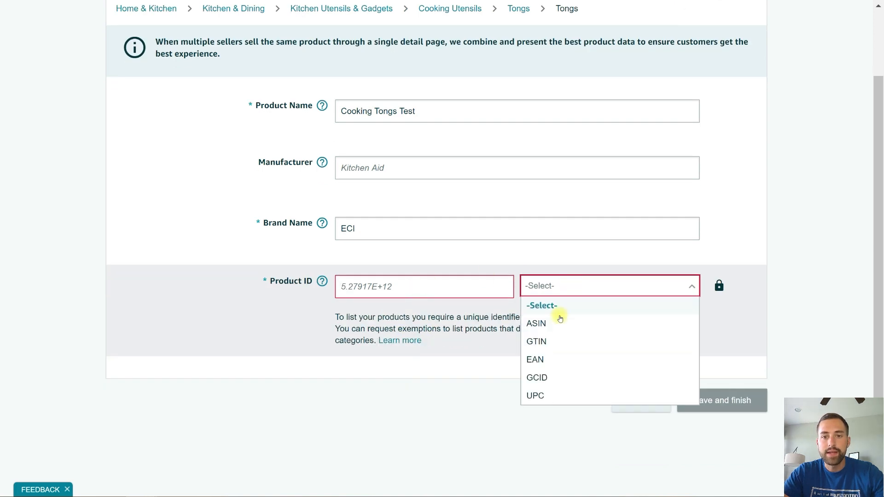
{"action": "left_click", "coordinate": [548, 395]}
{"action": "left_click", "coordinate": [433, 288]}
{"action": "key", "text": "ctrl+v"}
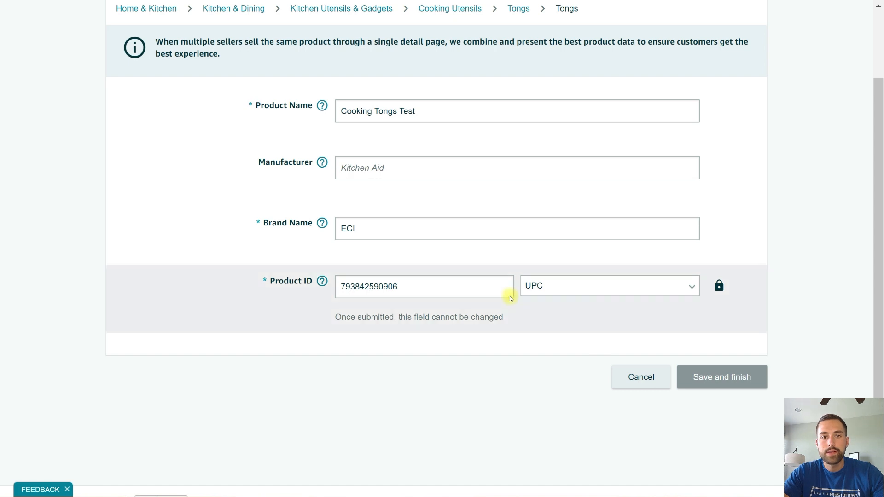
{"action": "key", "text": "BackSpace"}
{"action": "type", "text": "3"}
{"action": "scroll", "coordinate": [454, 290], "scroll_direction": "up", "scroll_amount": 1}
{"action": "scroll", "coordinate": [453, 289], "scroll_direction": "up", "scroll_amount": 1}
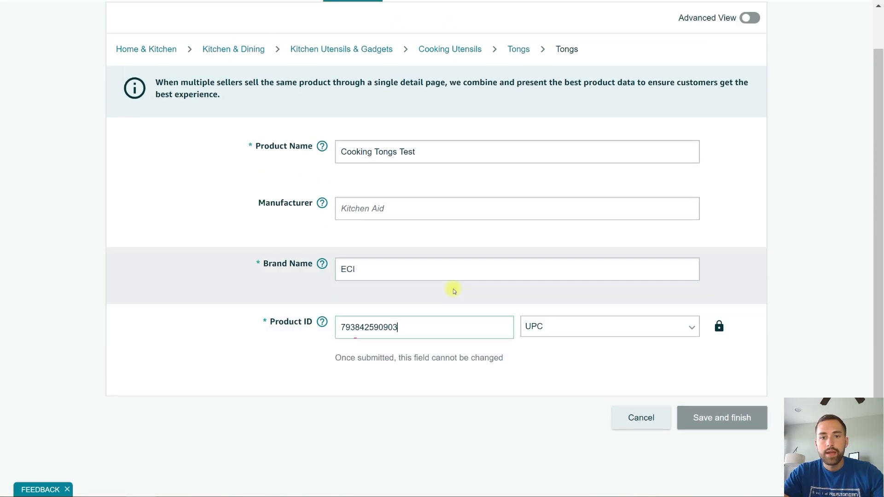
{"action": "mouse_move", "coordinate": [719, 326]}
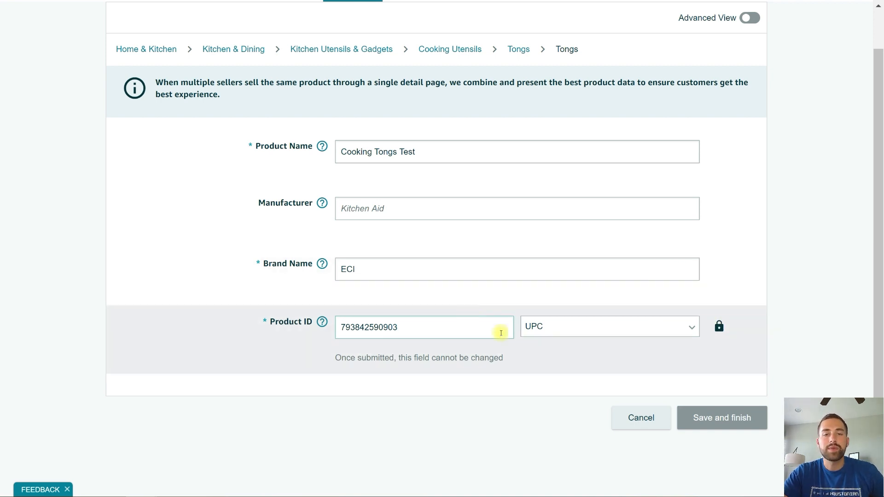
{"action": "scroll", "coordinate": [500, 332], "scroll_direction": "up", "scroll_amount": 1}
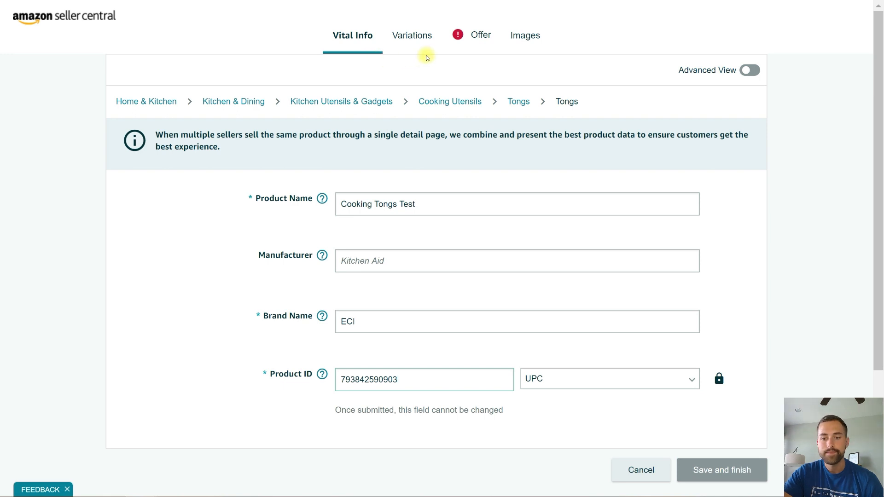
Examine the listing's Variations and Offer sections, and the product photos of the 9 inch kitchen tongs on Alibaba
{"action": "left_click", "coordinate": [419, 43]}
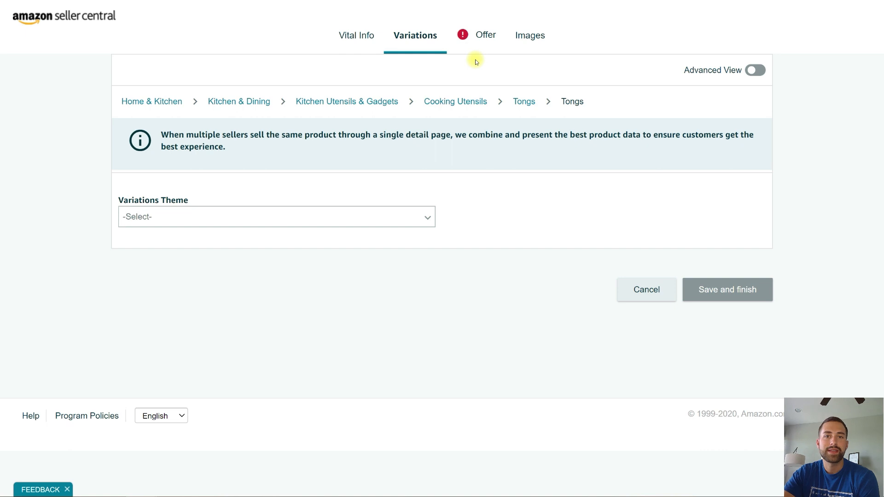
{"action": "left_click", "coordinate": [727, 289]}
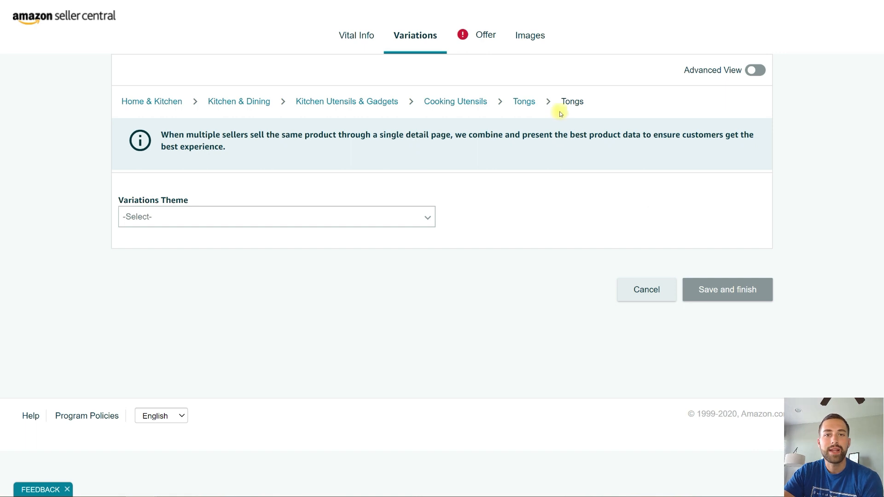
{"action": "left_click", "coordinate": [462, 36]}
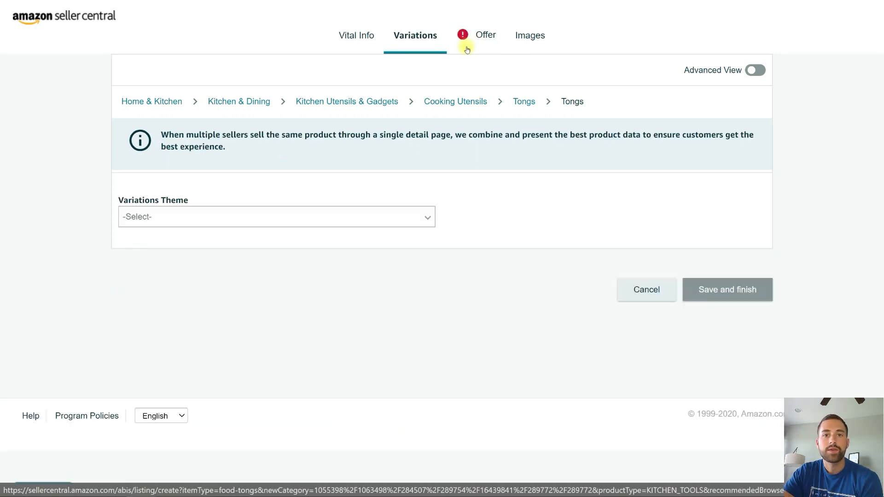
{"action": "left_click", "coordinate": [467, 45]}
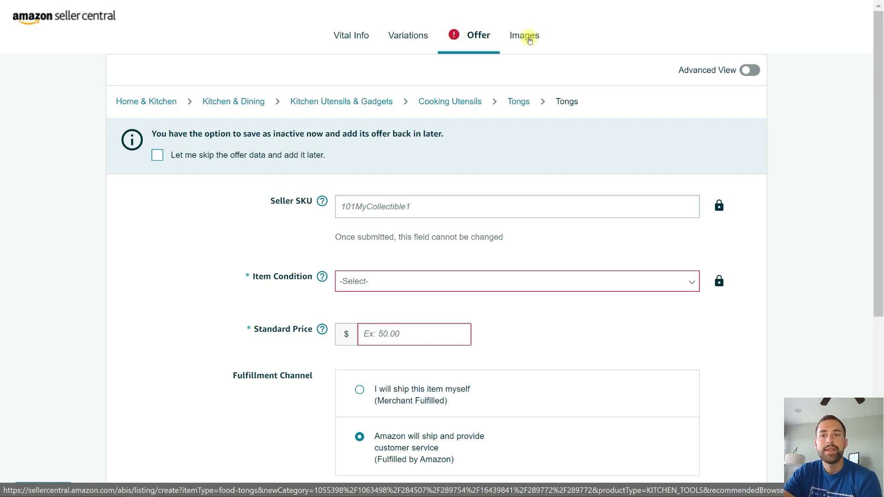
{"action": "scroll", "coordinate": [530, 41], "scroll_direction": "down", "scroll_amount": 5}
{"action": "scroll", "coordinate": [721, 313], "scroll_direction": "up", "scroll_amount": 5}
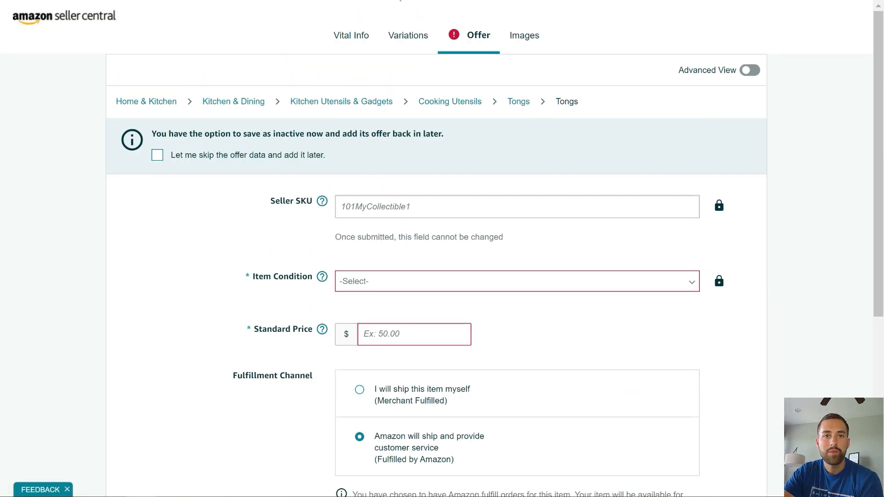
{"action": "left_click", "coordinate": [396, 35]}
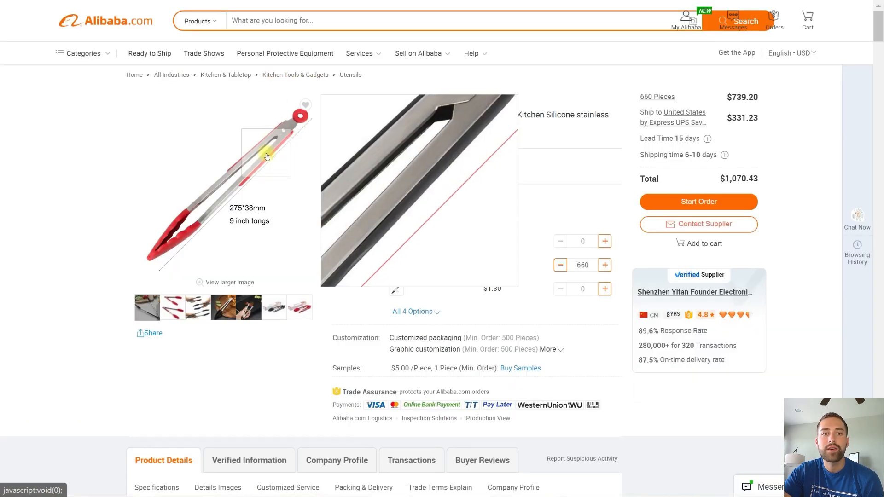
{"action": "left_click", "coordinate": [197, 305]}
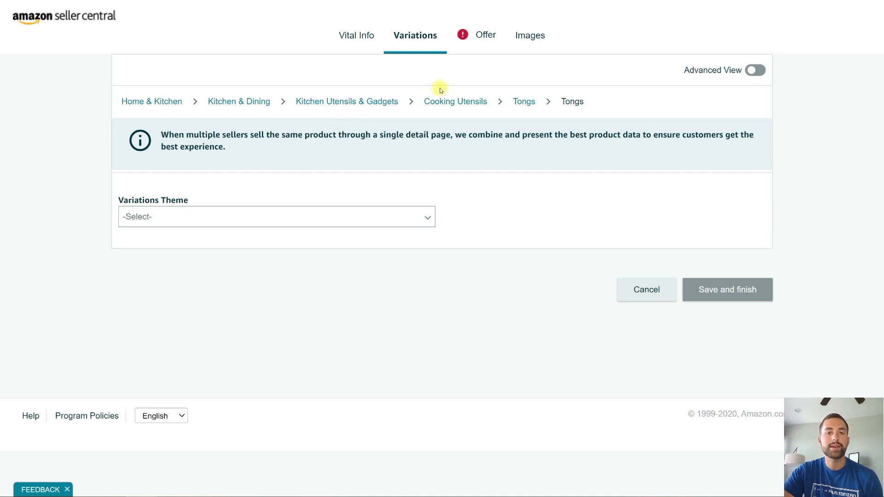
In the listing's offer details, set the seller SKU to cooking-tongs and the item condition to New
{"action": "left_click", "coordinate": [484, 46]}
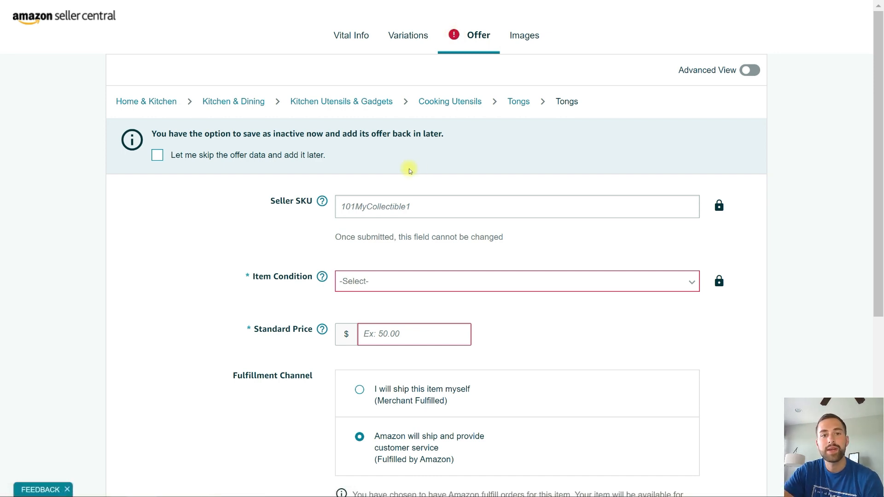
{"action": "left_click", "coordinate": [366, 206]}
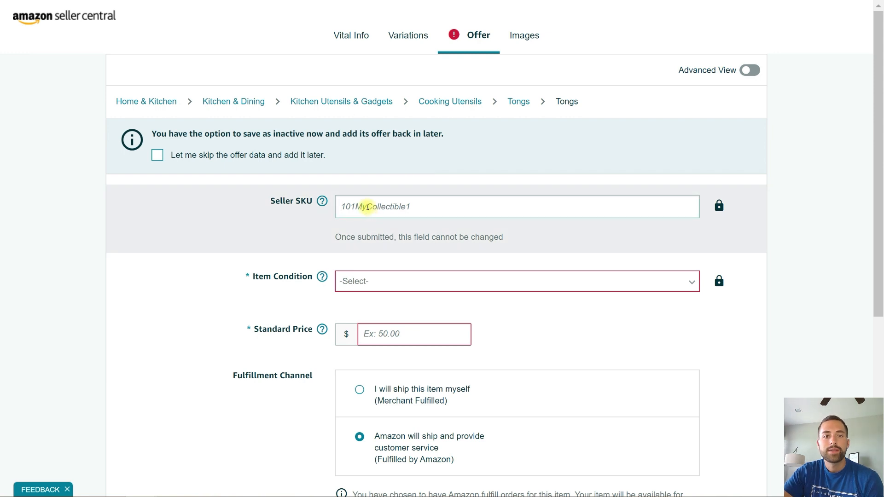
{"action": "scroll", "coordinate": [366, 206], "scroll_direction": "down", "scroll_amount": 1}
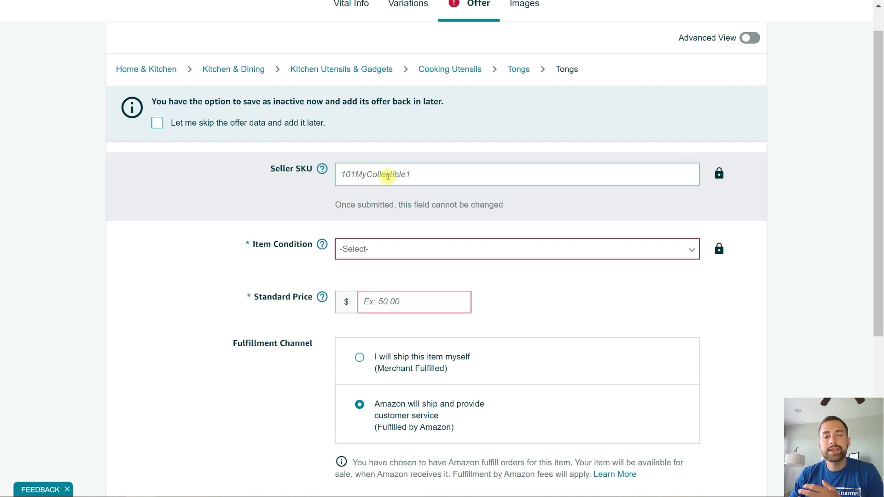
{"action": "type", "text": "cooking-tongs"}
{"action": "left_click", "coordinate": [374, 248]}
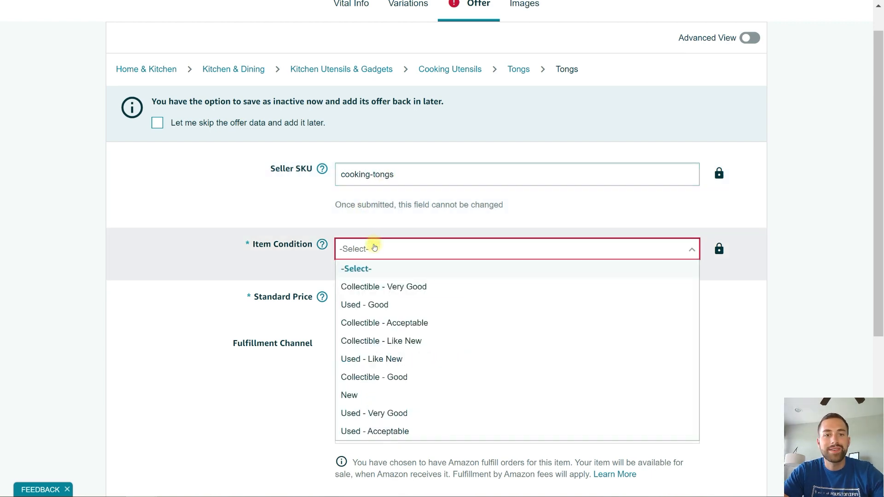
{"action": "scroll", "coordinate": [282, 233], "scroll_direction": "down", "scroll_amount": 3}
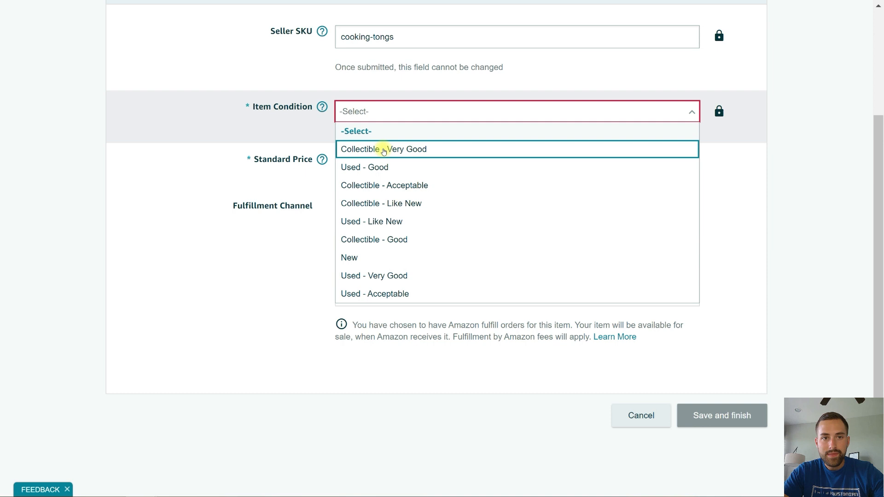
{"action": "left_click", "coordinate": [374, 257]}
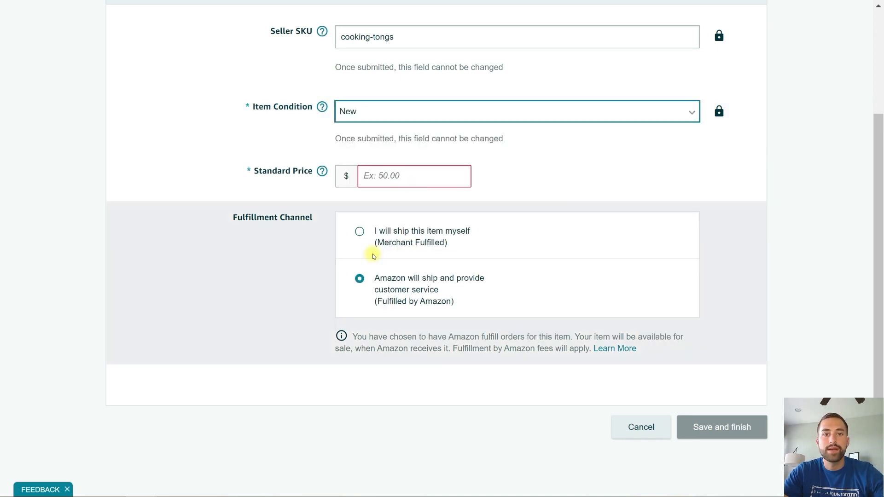
Set the standard price to $9.99 and choose Fulfilled by Amazon as the fulfillment channel
{"action": "left_click", "coordinate": [390, 185]}
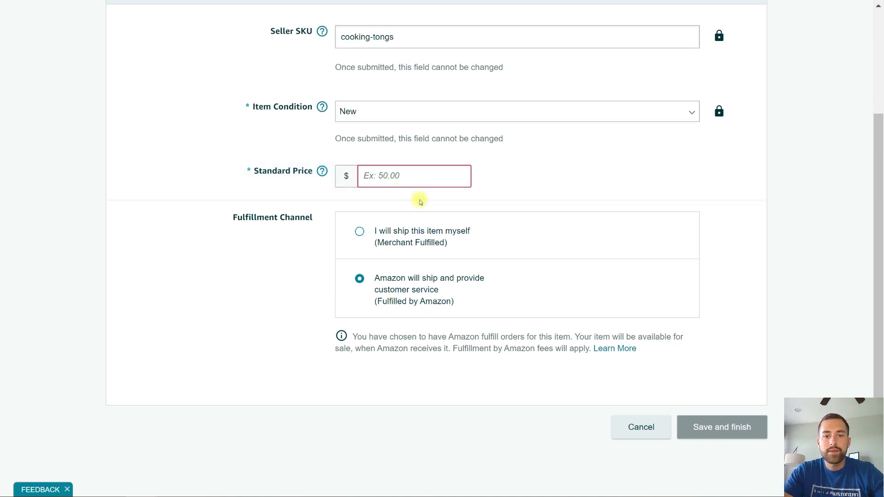
{"action": "type", "text": "9.99"}
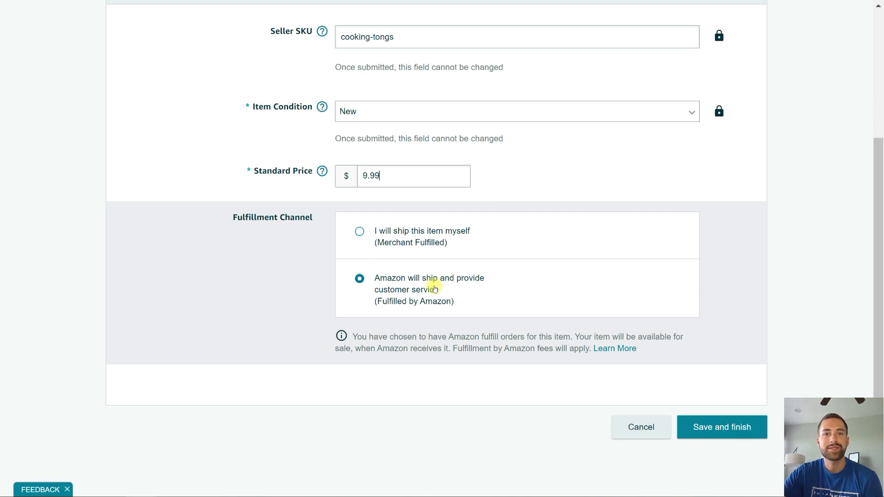
{"action": "left_click", "coordinate": [384, 290]}
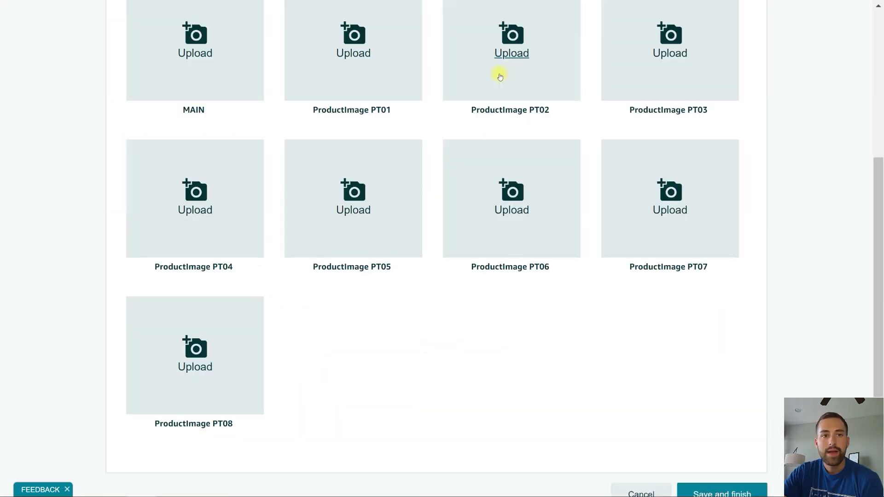
Upload the photo of the red cooking tongs with their box as the listing's MAIN product image
{"action": "scroll", "coordinate": [406, 101], "scroll_direction": "up", "scroll_amount": 4}
{"action": "scroll", "coordinate": [203, 223], "scroll_direction": "down", "scroll_amount": 1}
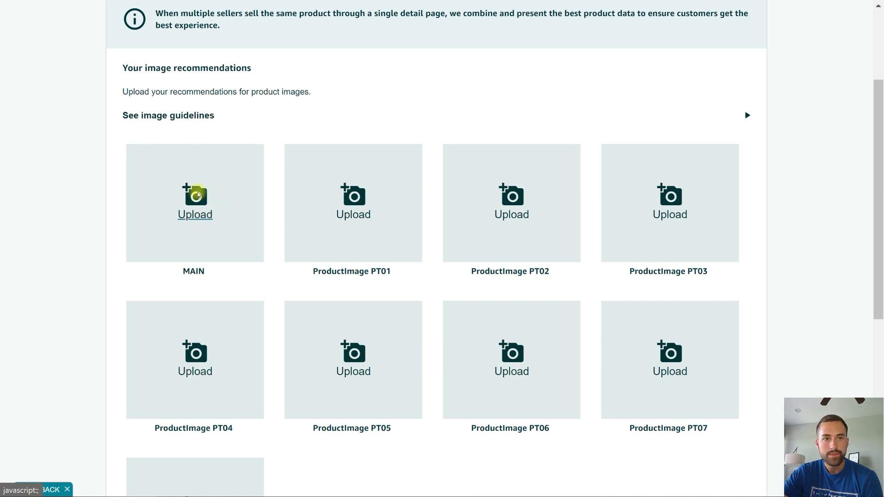
{"action": "left_click", "coordinate": [198, 195]}
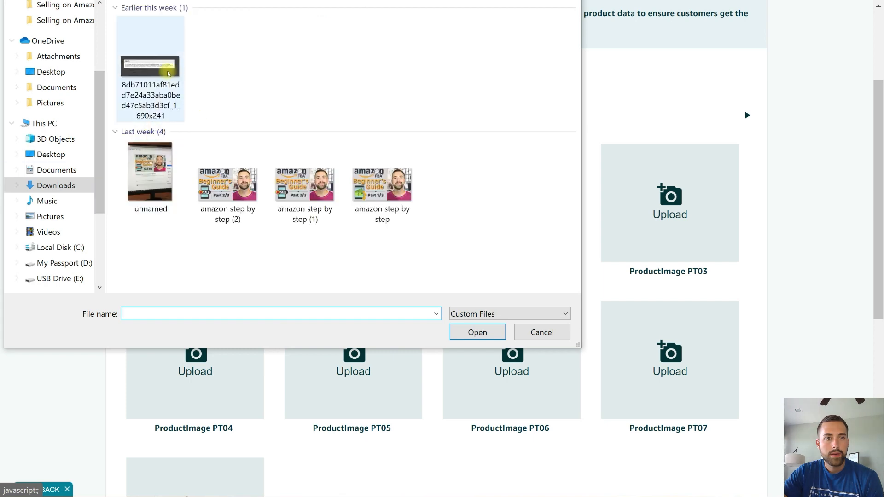
{"action": "scroll", "coordinate": [55, 92], "scroll_direction": "up", "scroll_amount": 3}
{"action": "left_click", "coordinate": [55, 30]}
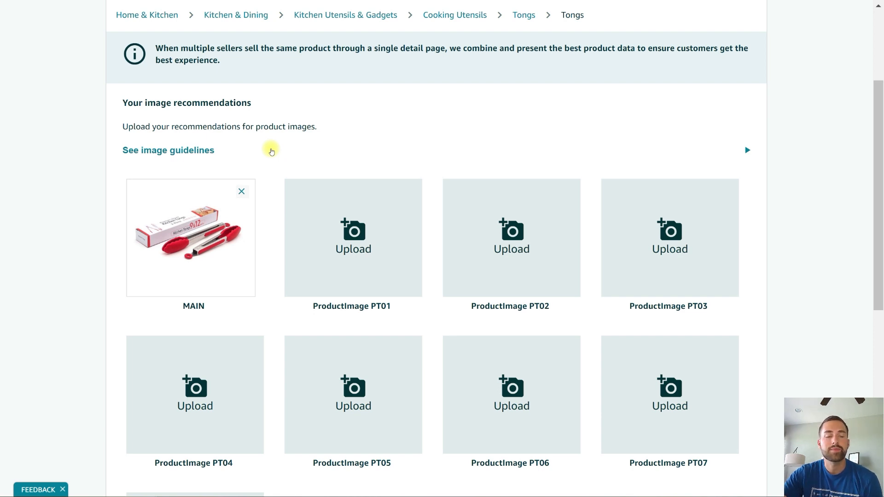
{"action": "scroll", "coordinate": [272, 151], "scroll_direction": "down", "scroll_amount": 1}
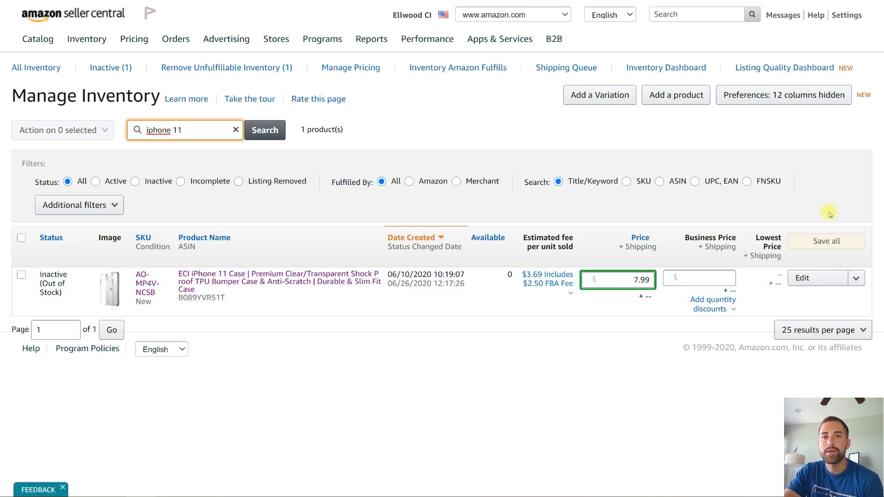
In Manage Inventory, check the ECI iPhone 11 case's sale price and choose Send/Replenish Inventory for that product
{"action": "left_click", "coordinate": [856, 278]}
{"action": "left_click", "coordinate": [851, 299]}
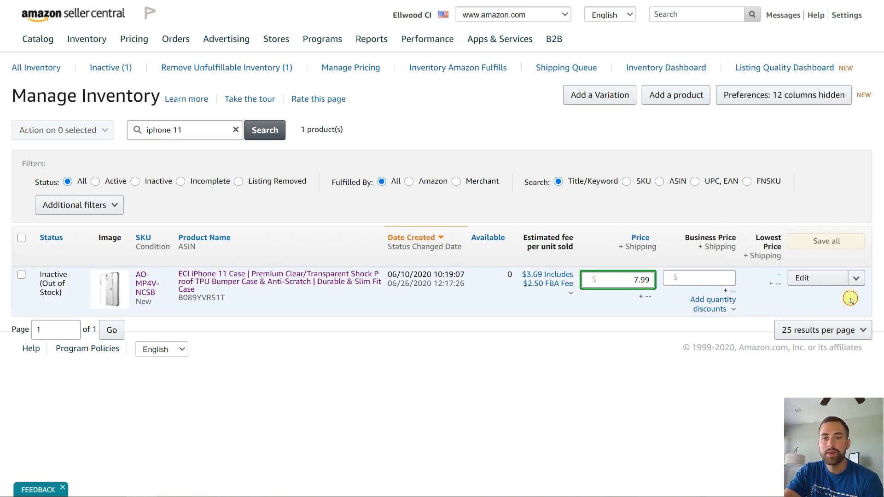
{"action": "left_click", "coordinate": [615, 278]}
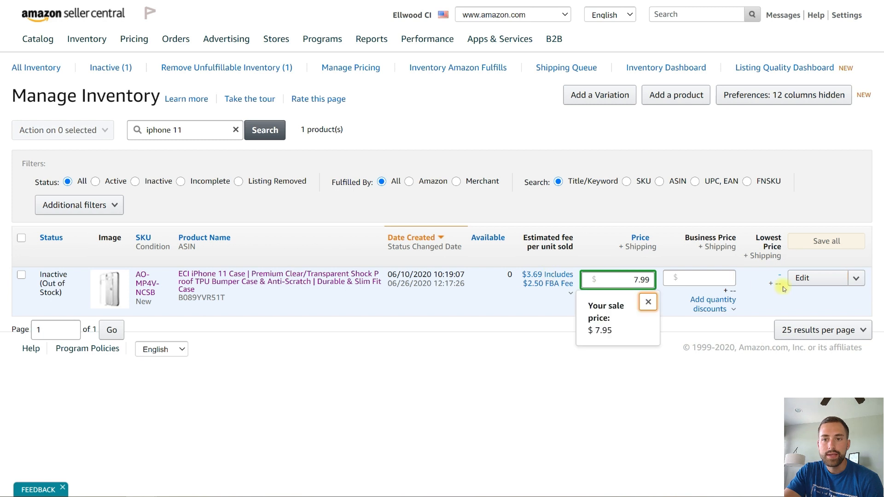
{"action": "left_click", "coordinate": [855, 278]}
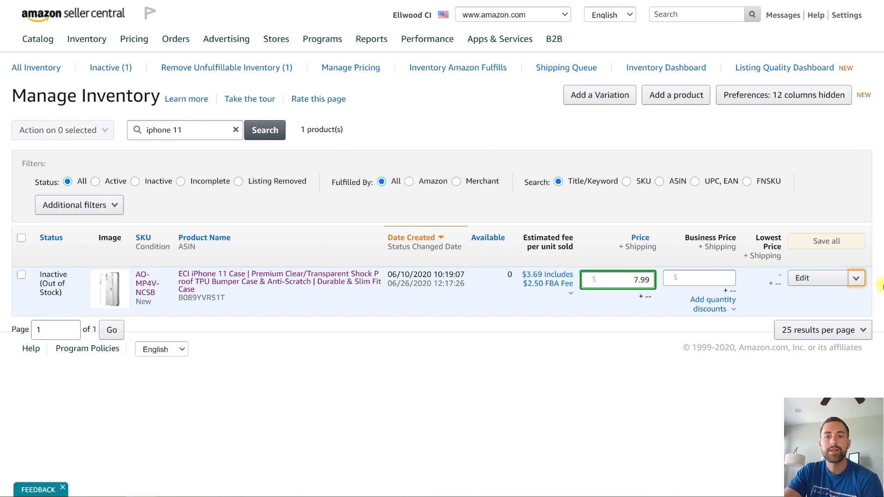
{"action": "left_click", "coordinate": [857, 279]}
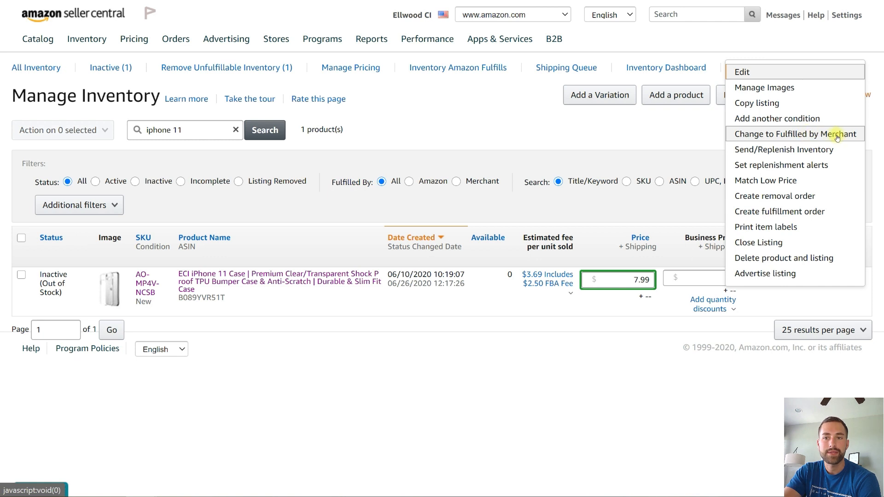
{"action": "left_click", "coordinate": [764, 150]}
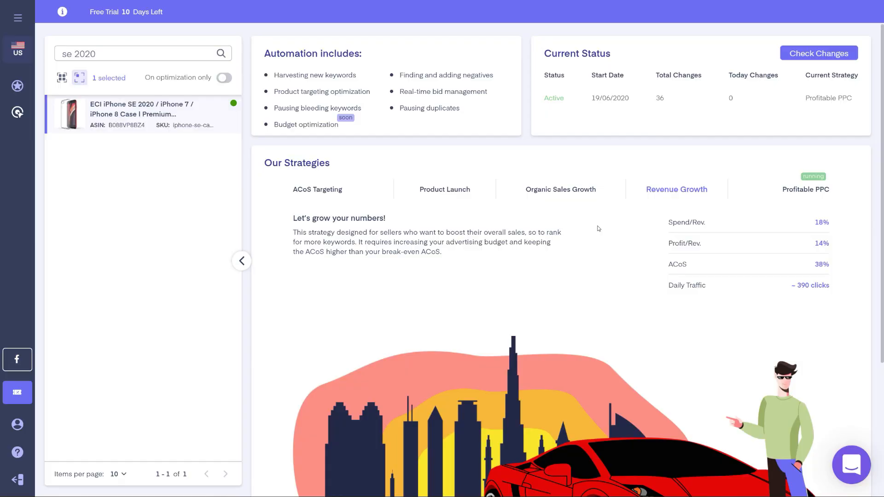
In the PPC automation tool, update the ECI iPhone SE 2020 case to the Revenue Growth strategy and accept automatic campaign management
{"action": "scroll", "coordinate": [597, 226], "scroll_direction": "down", "scroll_amount": 4}
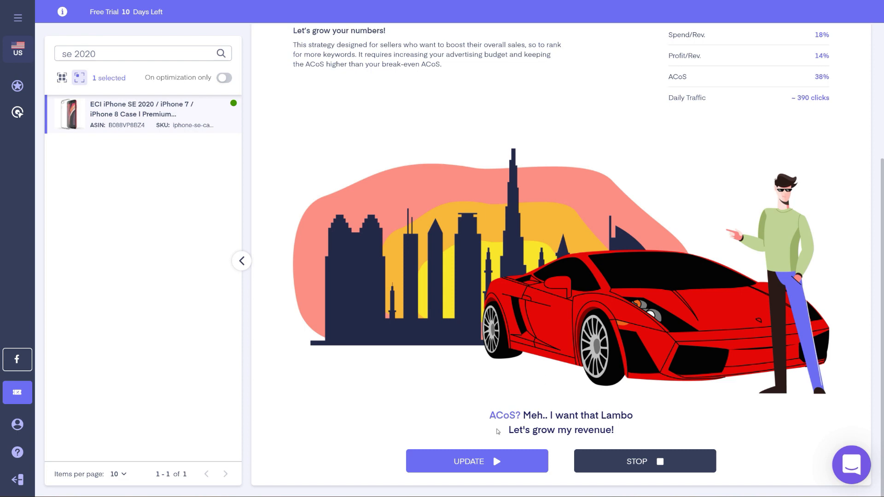
{"action": "left_click", "coordinate": [480, 463]}
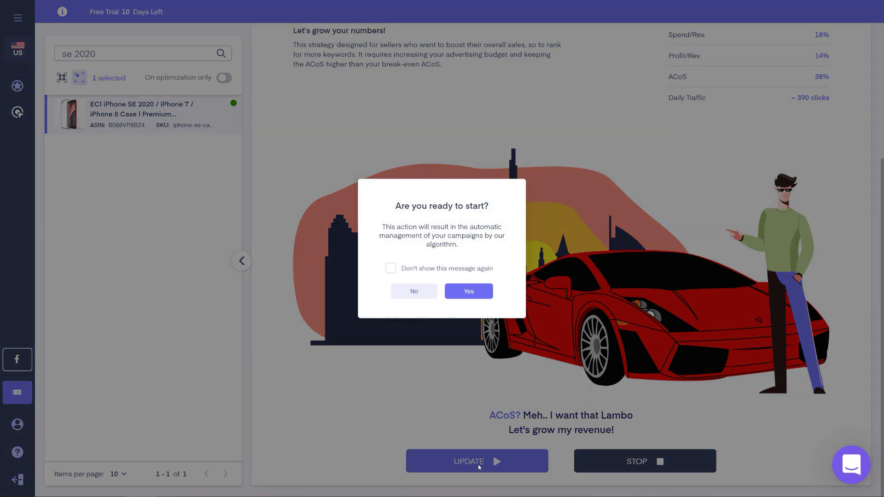
{"action": "left_click", "coordinate": [471, 296]}
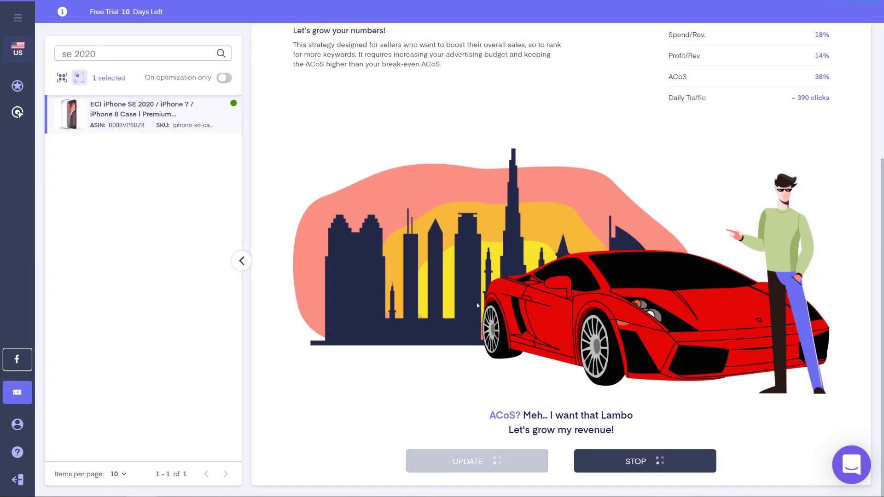